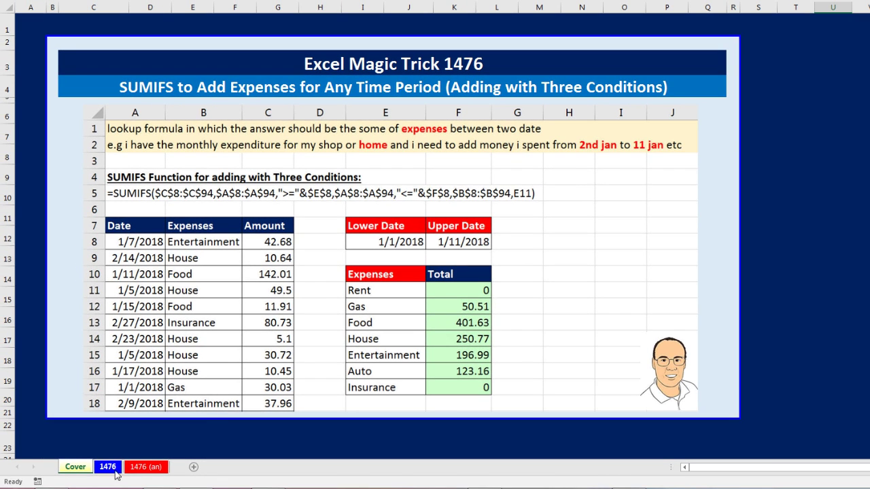
- Open the 1476 worksheet and review the Date, Expenses and Amount columns of the expense table
{"action": "left_click", "coordinate": [106, 466]}
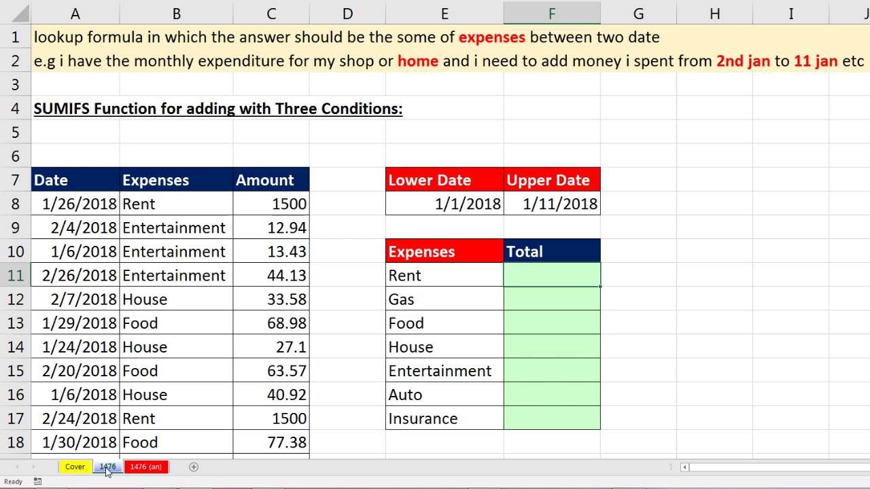
{"action": "left_click", "coordinate": [74, 178]}
{"action": "left_click", "coordinate": [172, 181]}
{"action": "left_click_drag", "start_coordinate": [171, 234], "coordinate": [181, 310]}
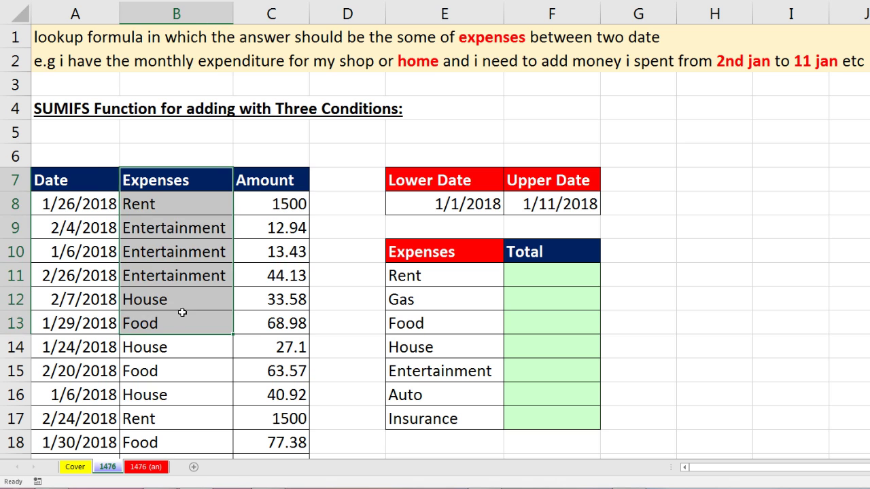
{"action": "left_click_drag", "start_coordinate": [258, 182], "coordinate": [259, 330]}
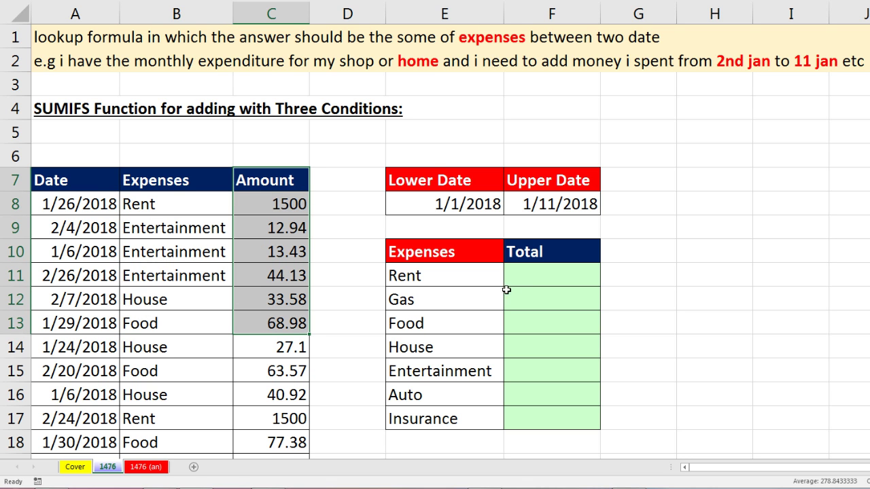
- Examine the Rent total cell, its criterion, sample Rent records with their amounts, and the Lower Date and Upper Date cells
{"action": "left_click", "coordinate": [526, 279]}
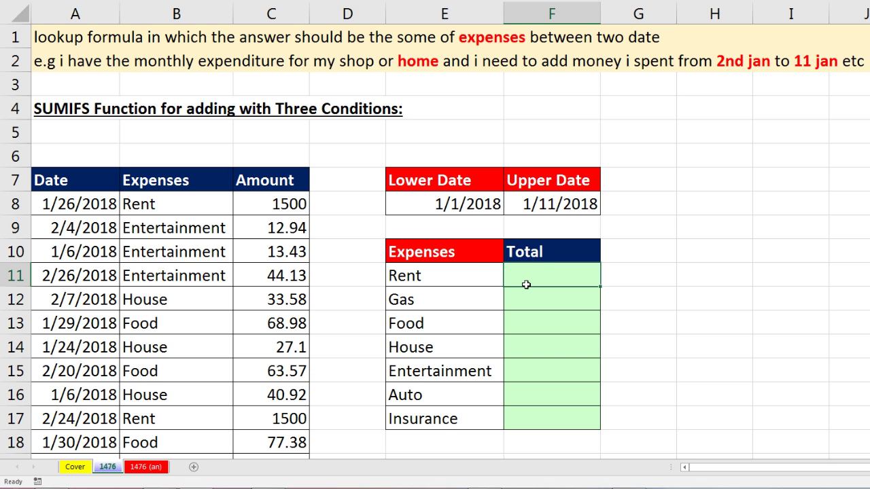
{"action": "left_click", "coordinate": [466, 277]}
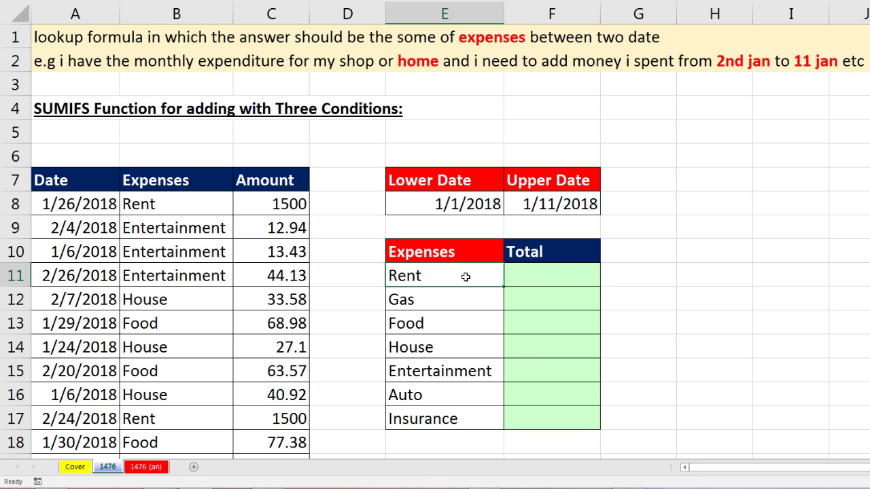
{"action": "left_click", "coordinate": [163, 205]}
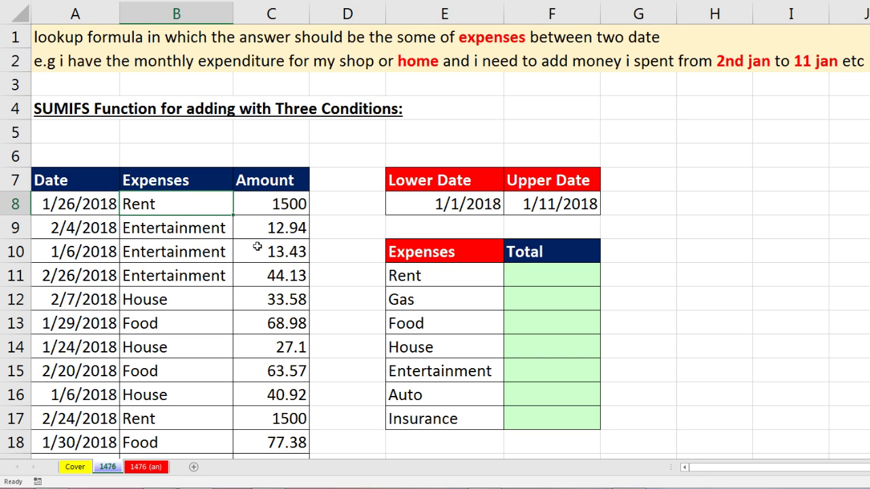
{"action": "left_click", "coordinate": [278, 206], "text": "ctrl"}
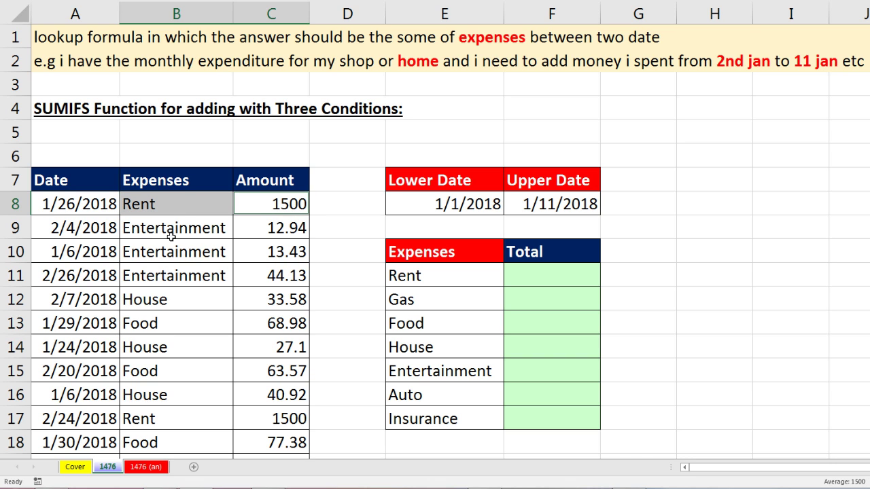
{"action": "left_click", "coordinate": [161, 418], "text": "ctrl"}
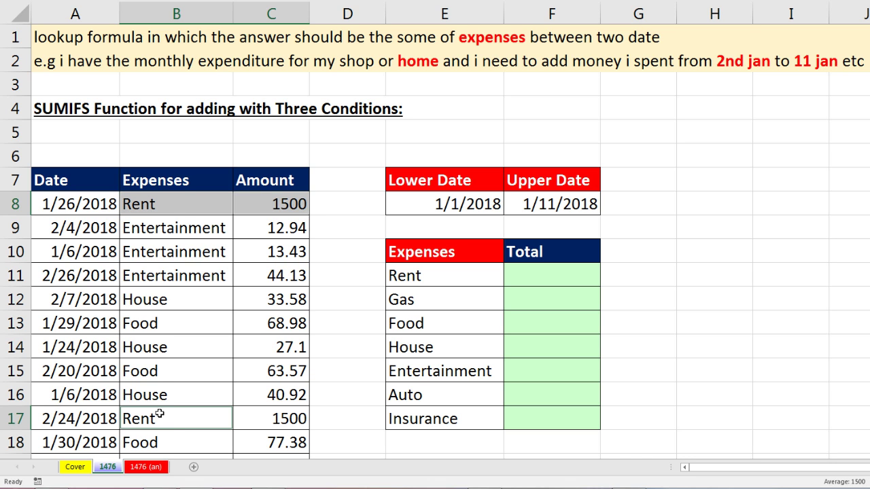
{"action": "left_click", "coordinate": [263, 422], "text": "ctrl"}
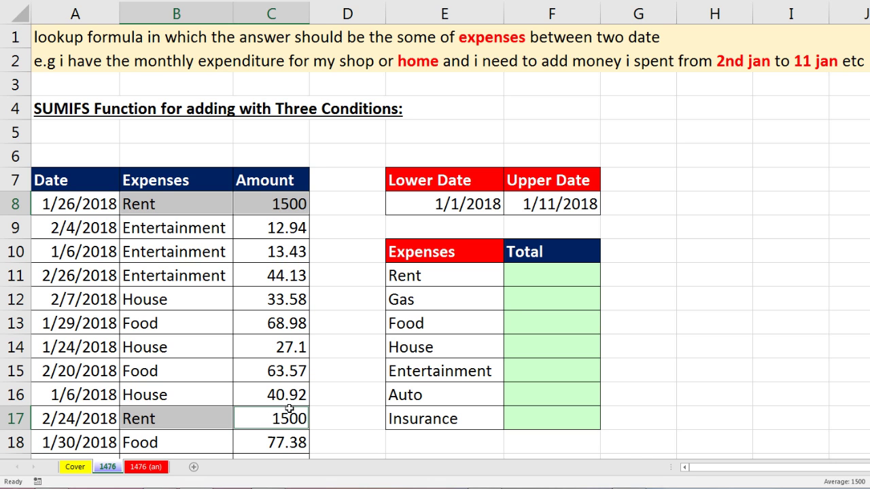
{"action": "left_click", "coordinate": [542, 282]}
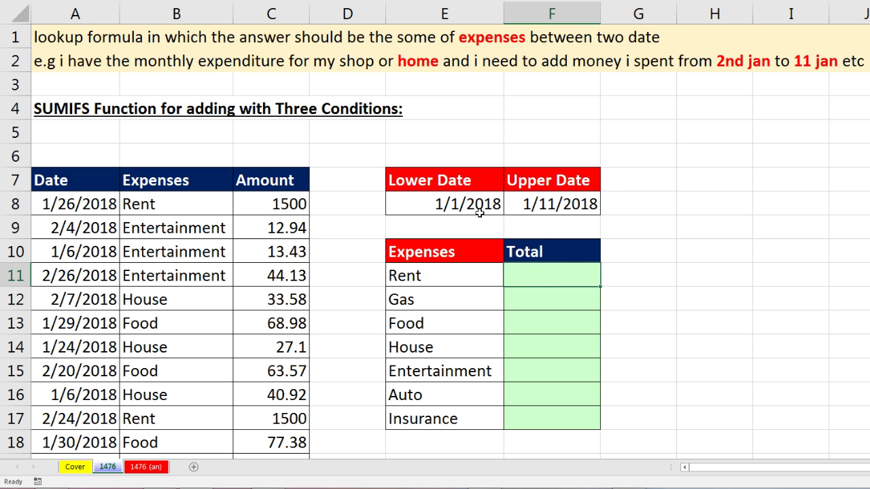
{"action": "left_click", "coordinate": [456, 205]}
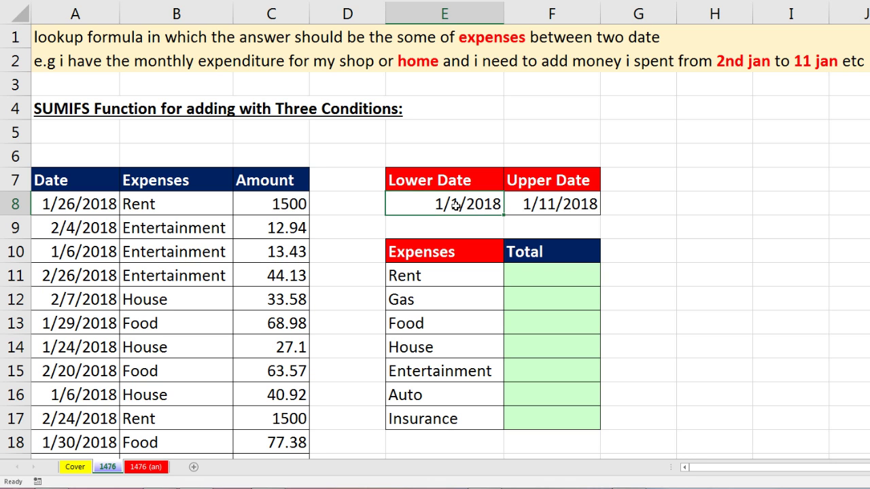
{"action": "left_click", "coordinate": [542, 206]}
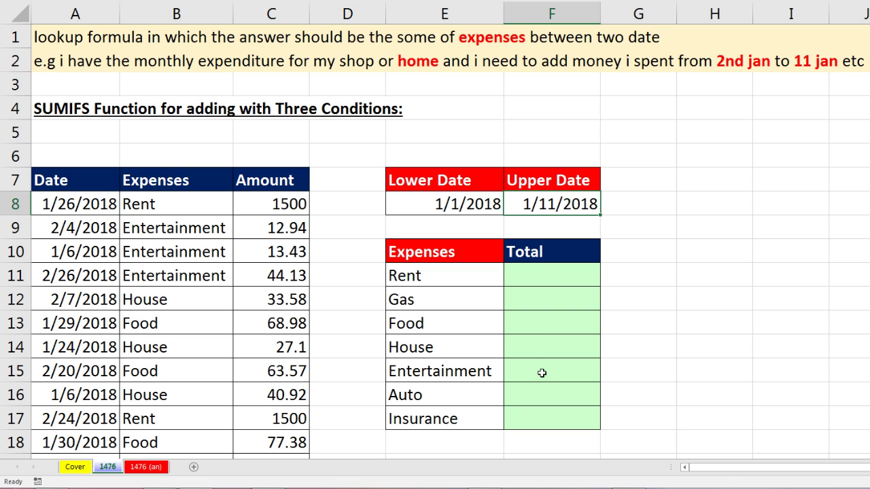
- Recalculate the worksheet repeatedly to generate new random dates, expenses and amounts in the table
{"action": "left_click", "coordinate": [356, 153]}
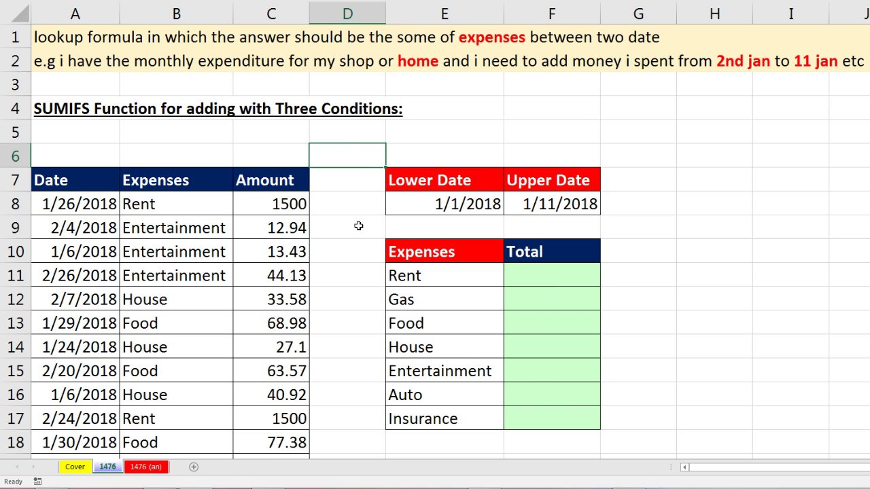
{"action": "key", "text": "F9"}
{"action": "key", "text": "F9"}
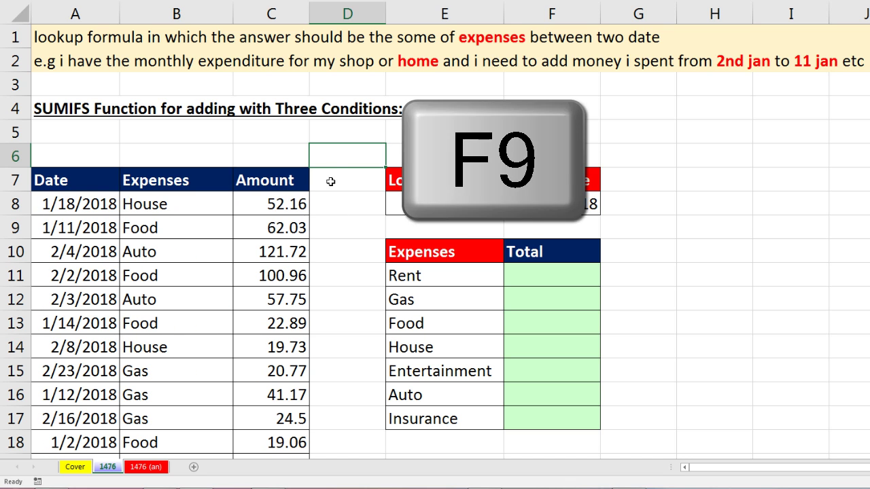
{"action": "key", "text": "F9"}
{"action": "key", "text": "F9"}
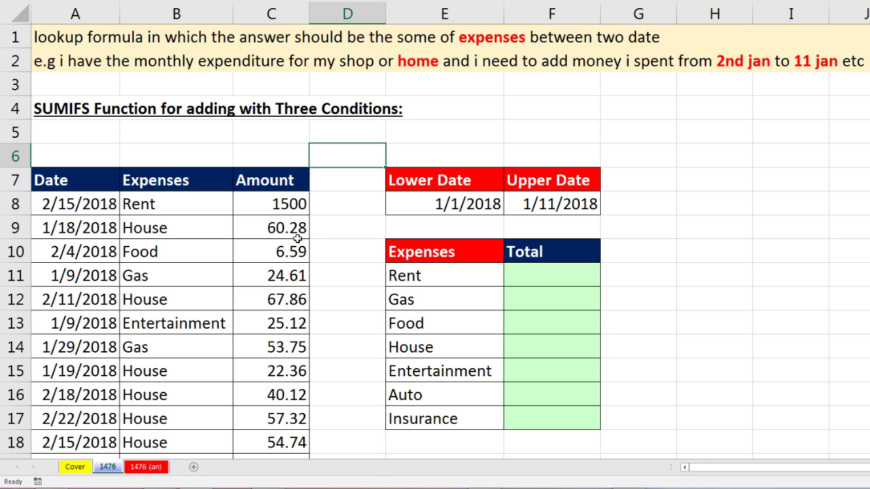
{"action": "key", "text": "F9"}
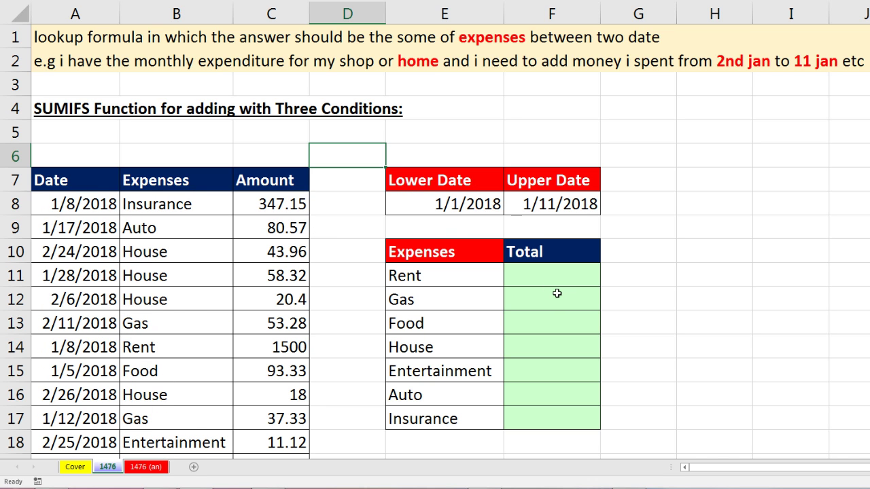
- Start a SUMIFS formula in the Rent total cell F11 with the absolute sum range $C$8:$C$94
{"action": "left_click", "coordinate": [538, 275]}
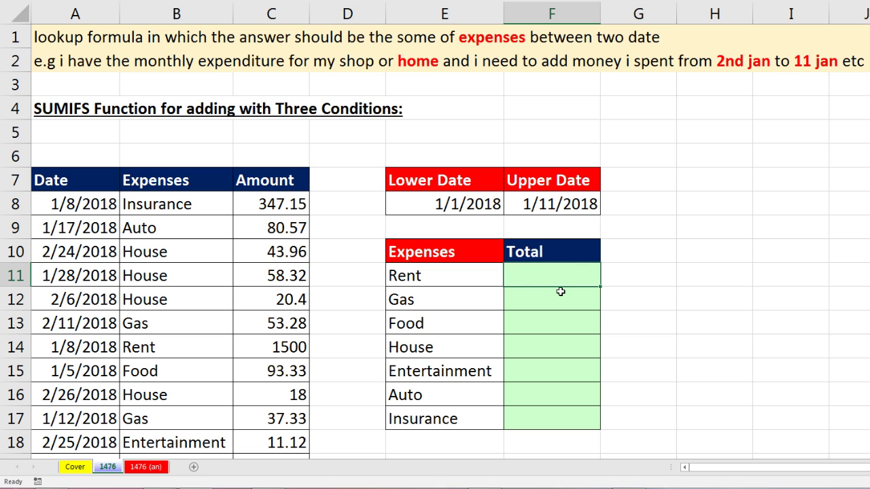
{"action": "type", "text": "=sumif"}
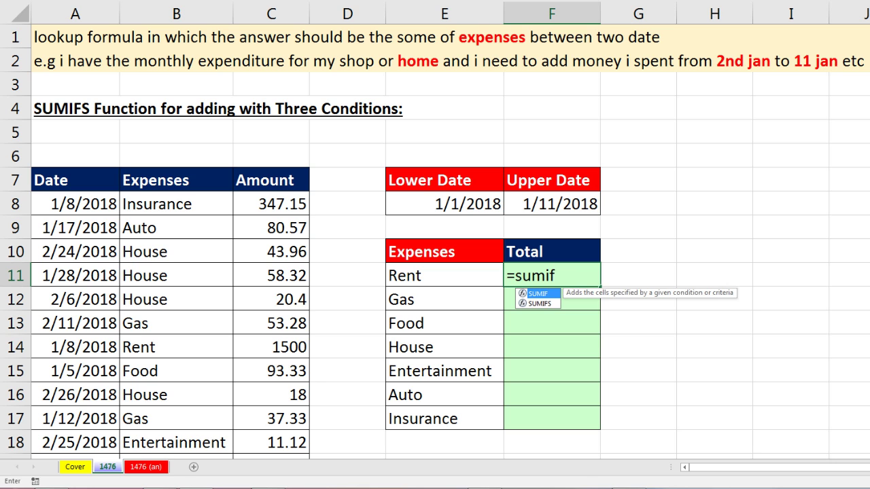
{"action": "key", "text": "Down"}
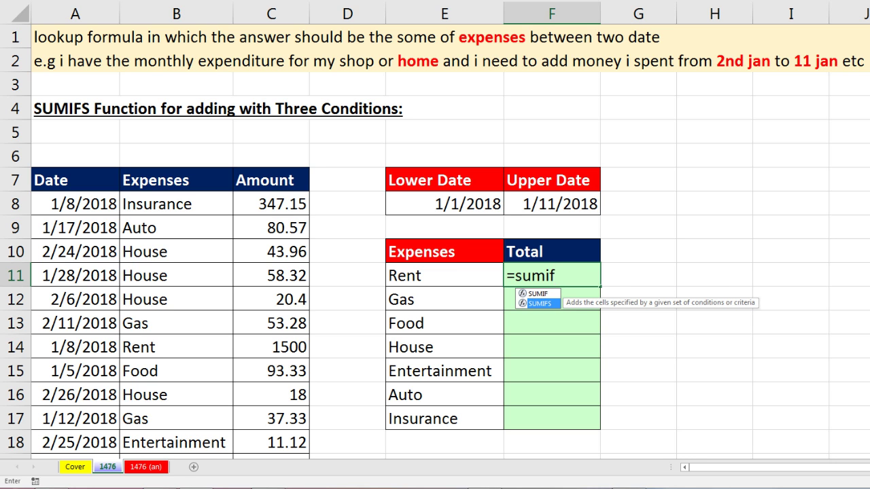
{"action": "key", "text": "Tab"}
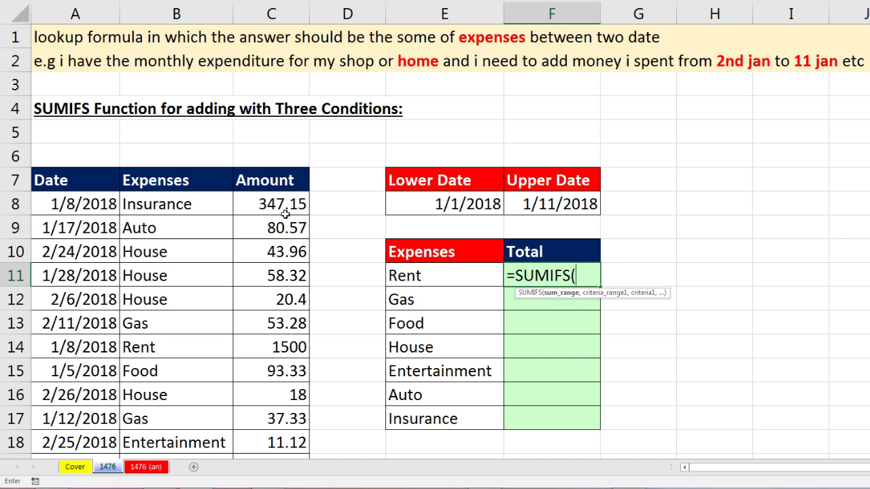
{"action": "left_click", "coordinate": [264, 206]}
{"action": "left_click_drag", "start_coordinate": [270, 233], "coordinate": [279, 349]}
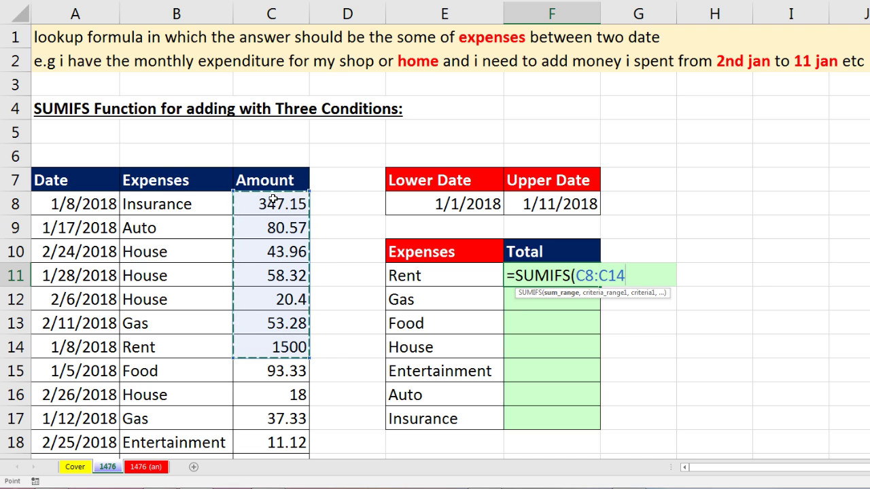
{"action": "left_click", "coordinate": [273, 201]}
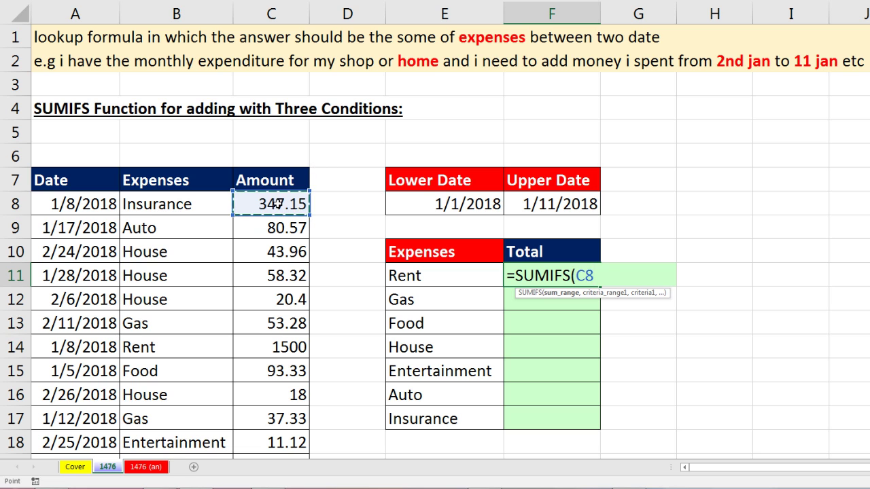
{"action": "key", "text": "ctrl+shift+Down"}
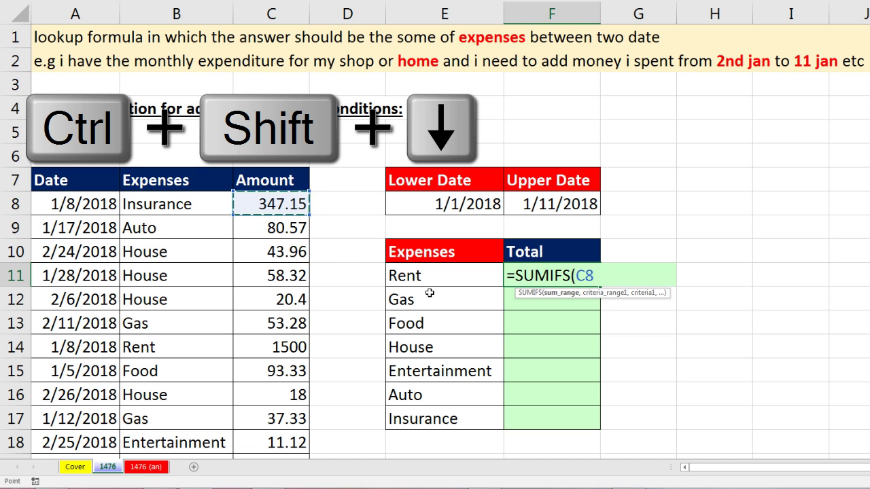
{"action": "key", "text": "ctrl+shift+Down"}
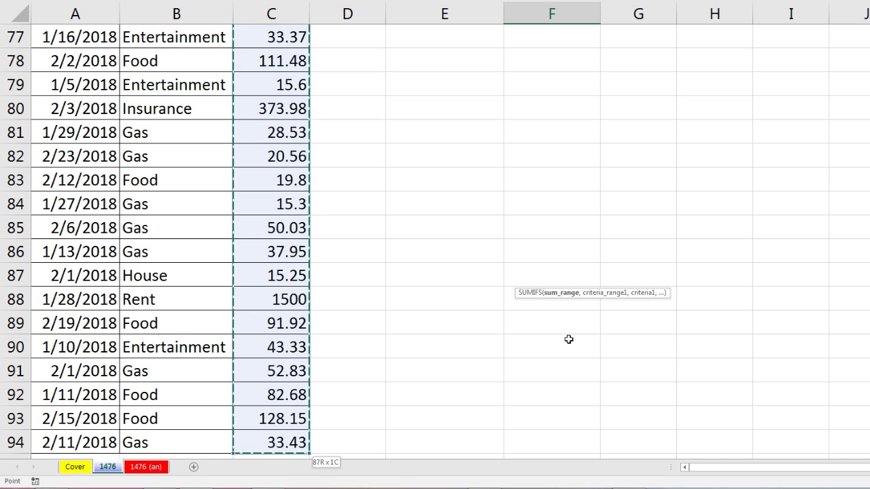
{"action": "key", "text": "F4"}
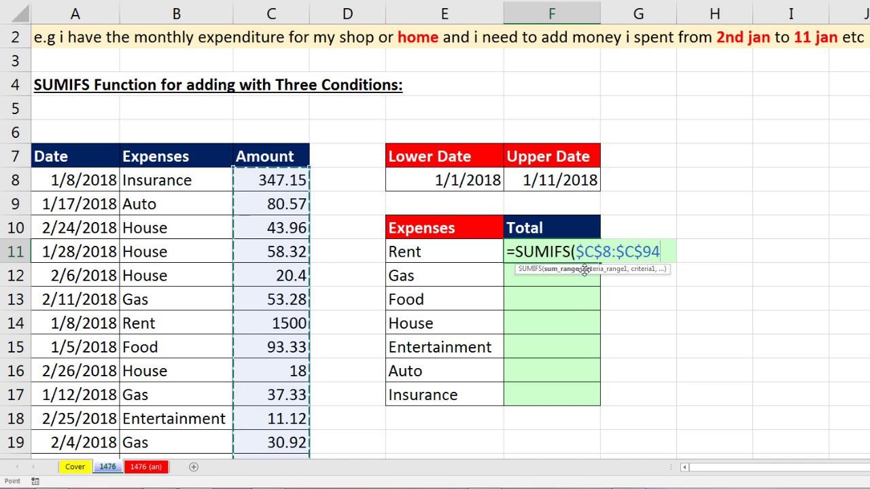
{"action": "type", "text": ","}
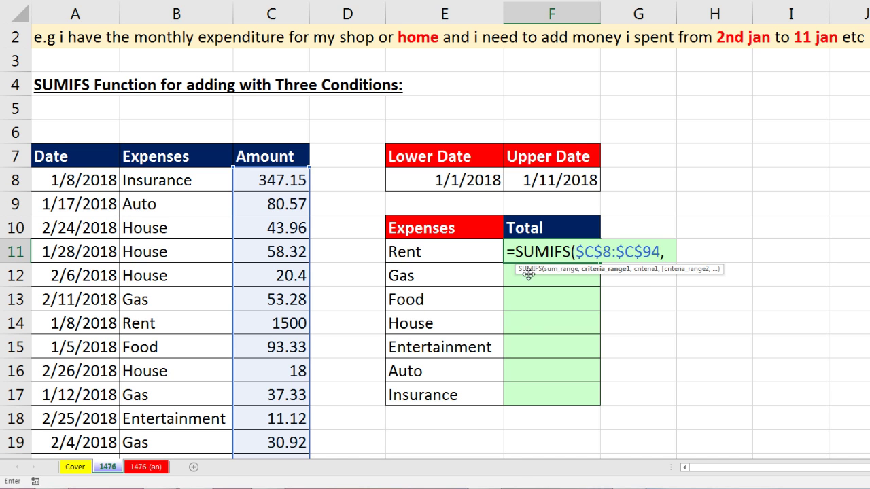
- Add the first SUMIFS condition, with absolute criteria range $B$8:$B$94 and relative criterion E11
{"action": "left_click", "coordinate": [158, 179]}
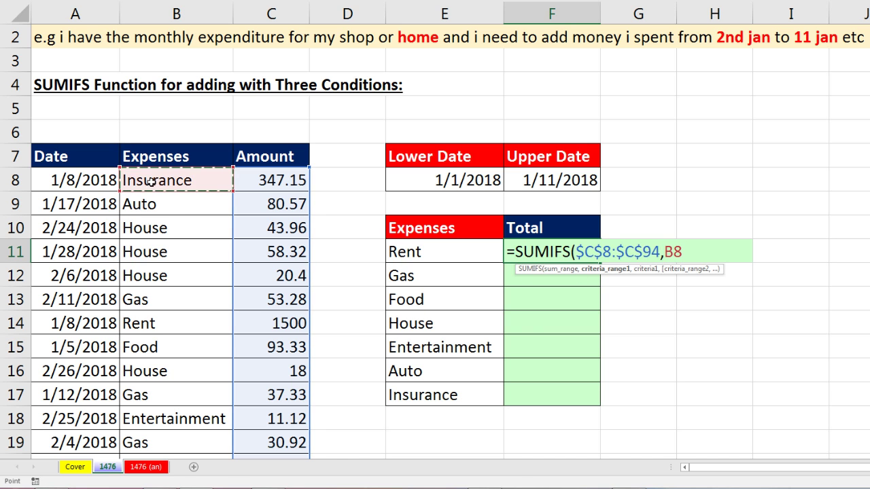
{"action": "key", "text": "ctrl+shift+Down"}
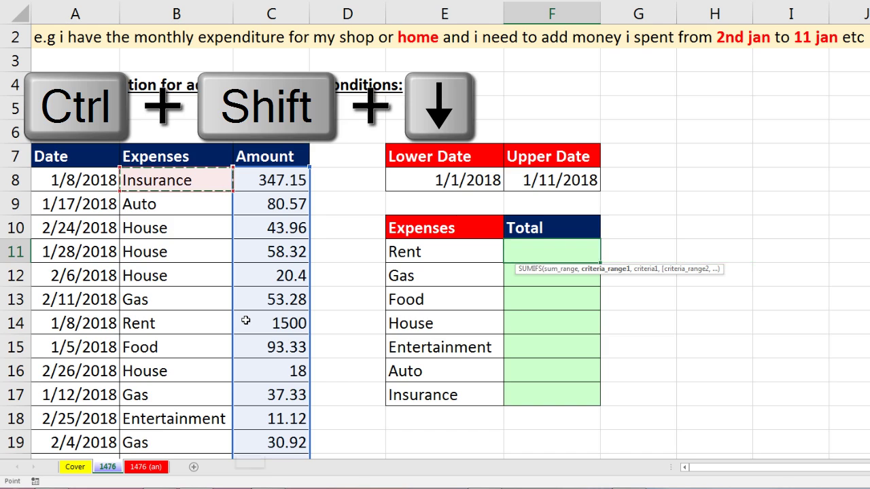
{"action": "key", "text": "F4"}
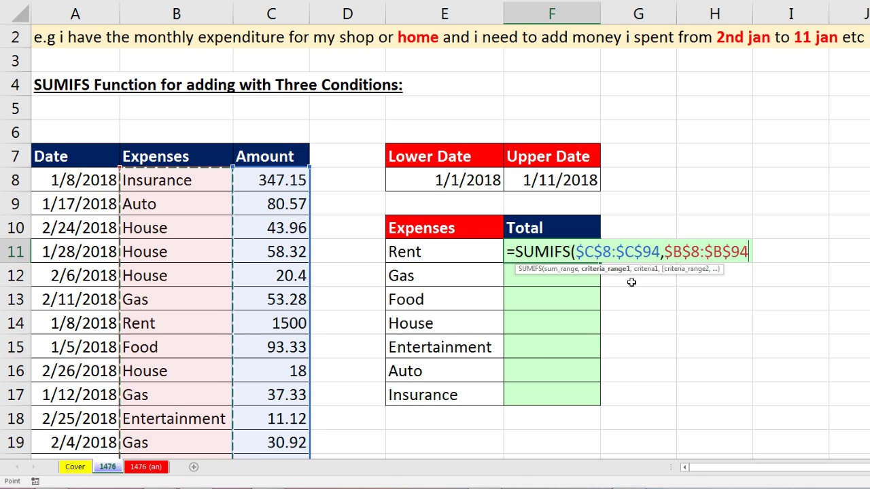
{"action": "type", "text": ","}
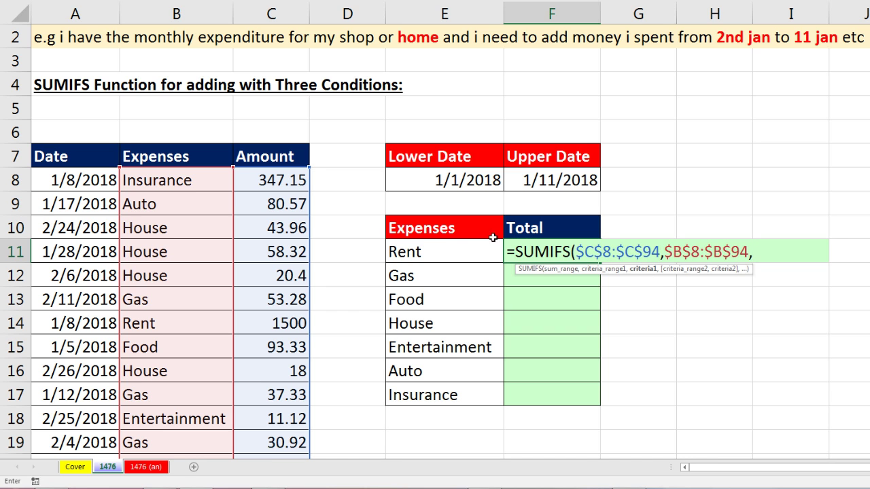
{"action": "left_click", "coordinate": [458, 252]}
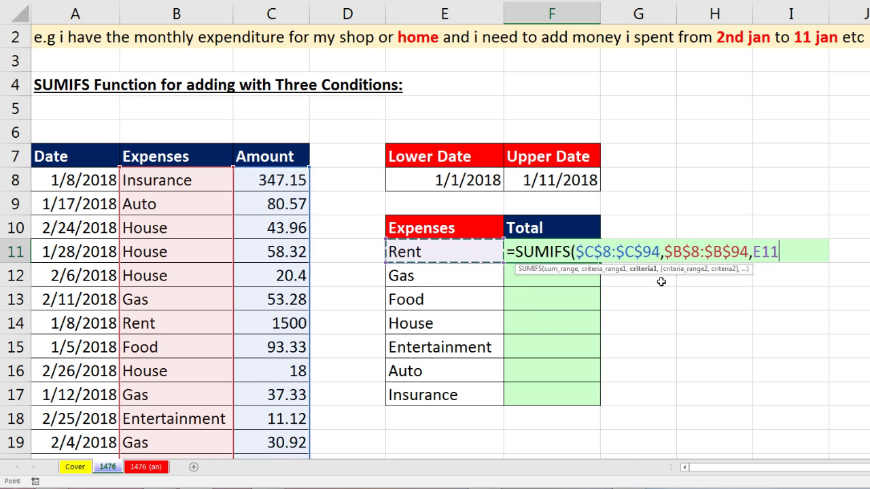
{"action": "type", "text": ","}
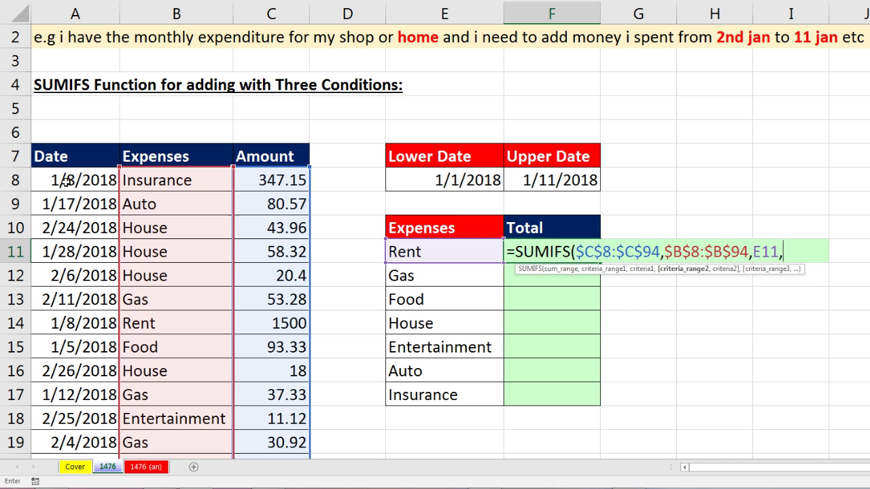
- Add the Date column as the second SUMIFS criteria range, locked as $A$8:$A$94
{"action": "left_click", "coordinate": [61, 181]}
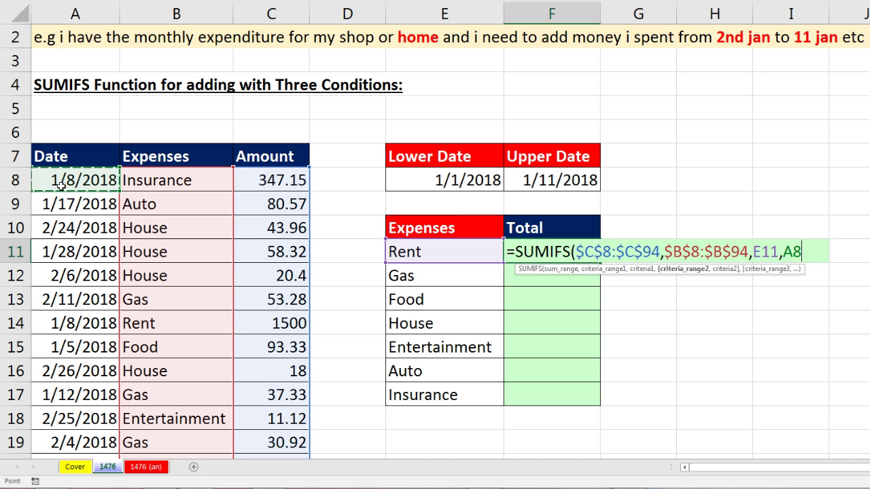
{"action": "key", "text": "ctrl+shift+Down"}
{"action": "key", "text": "F4"}
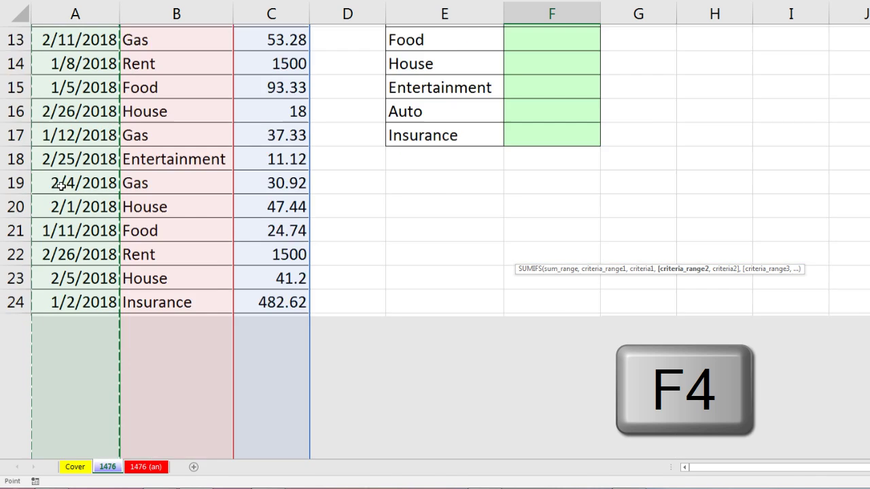
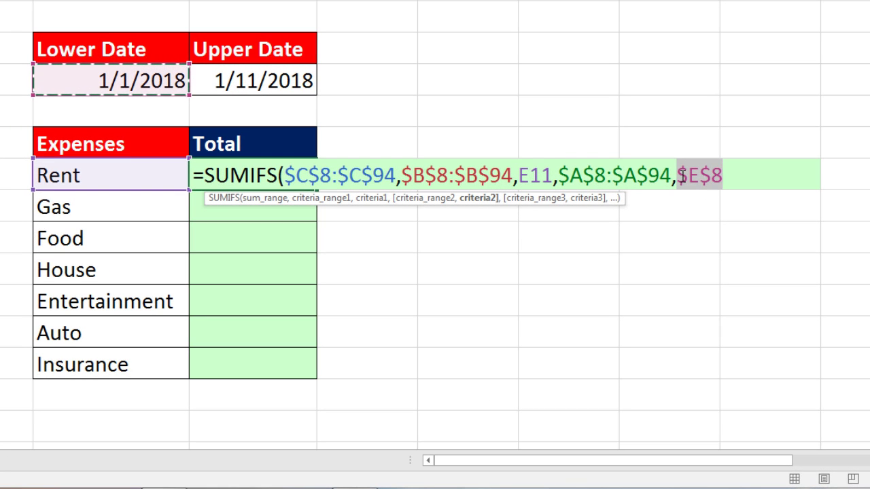
- Complete the second SUMIFS criterion in F11 as ">="&$E$8, joining the quoted operator to the lower date
{"action": "key", "text": "Left"}
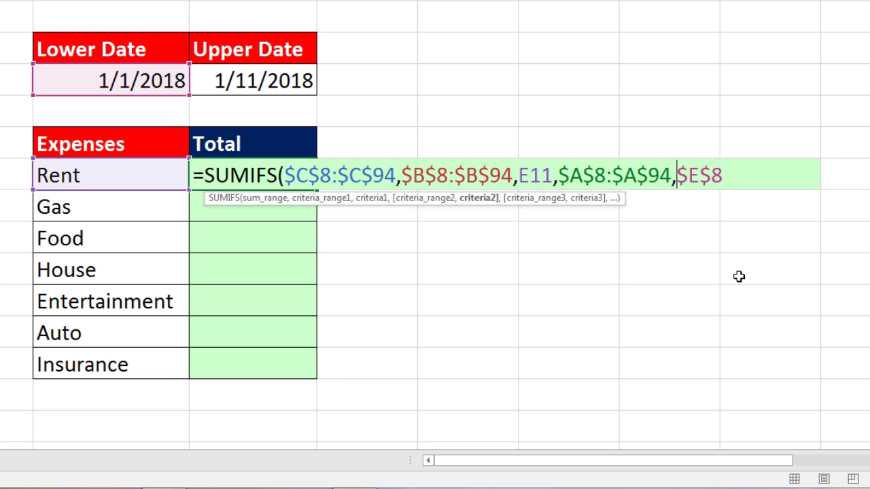
{"action": "type", "text": ">"}
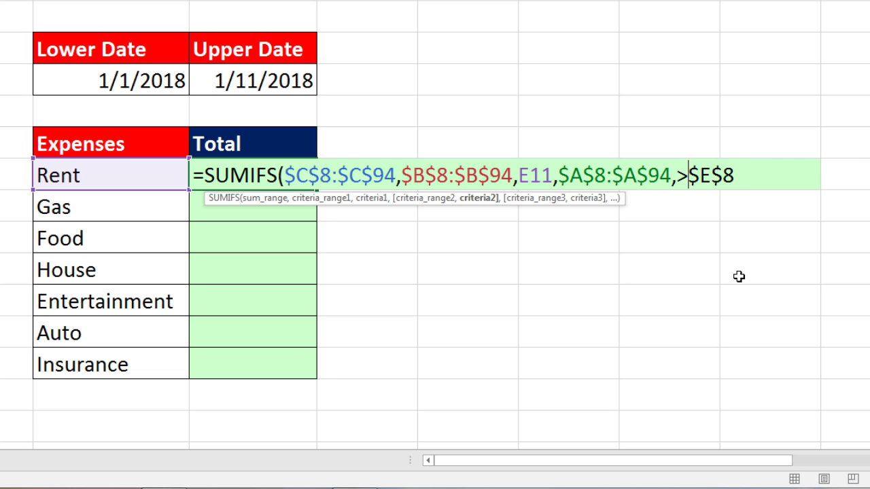
{"action": "type", "text": "="}
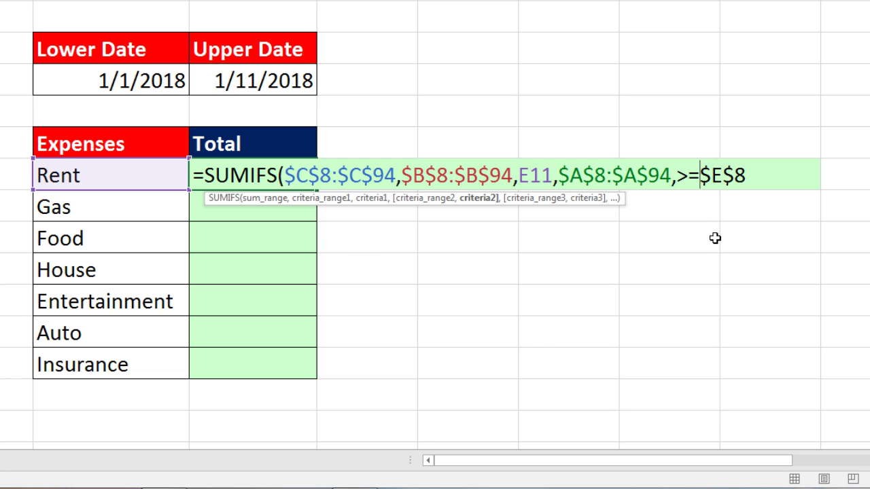
{"action": "type", "text": "\""}
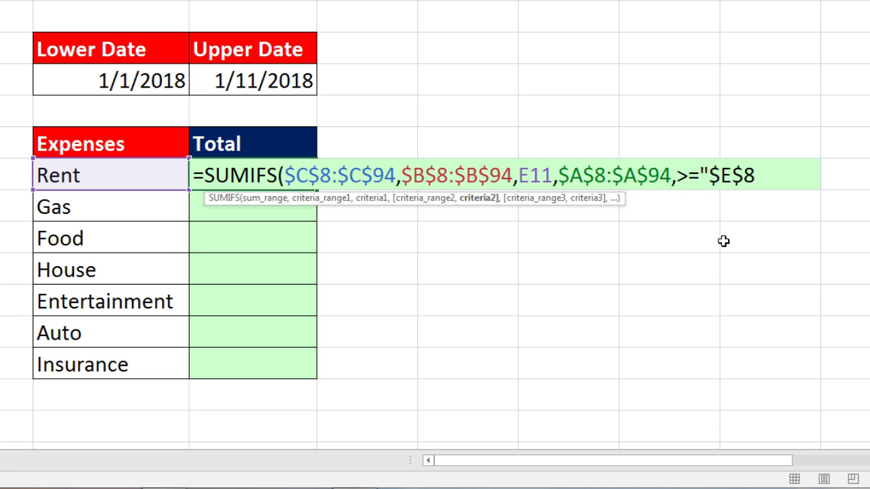
{"action": "left_click", "coordinate": [678, 178]}
{"action": "type", "text": "\""}
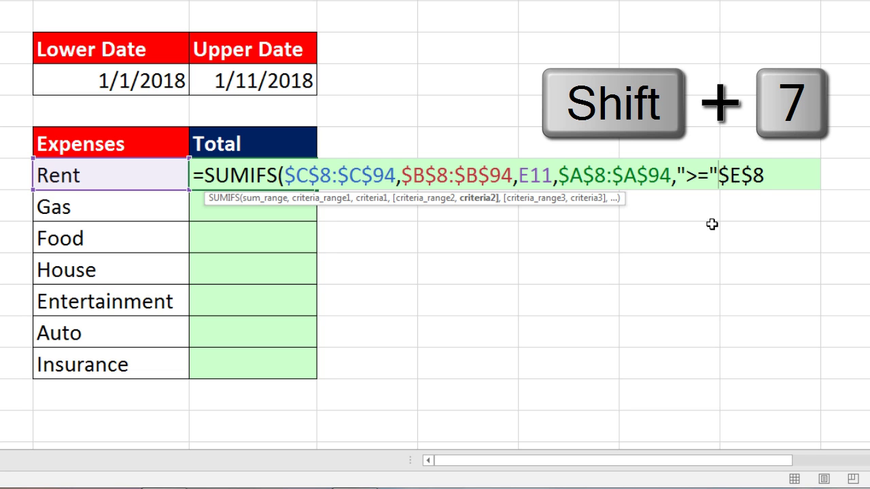
{"action": "type", "text": "&"}
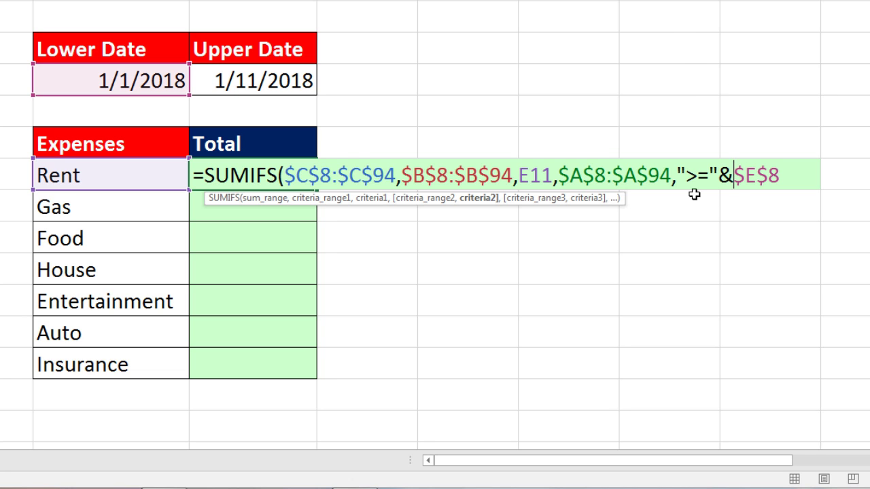
{"action": "left_click_drag", "start_coordinate": [677, 175], "coordinate": [790, 184]}
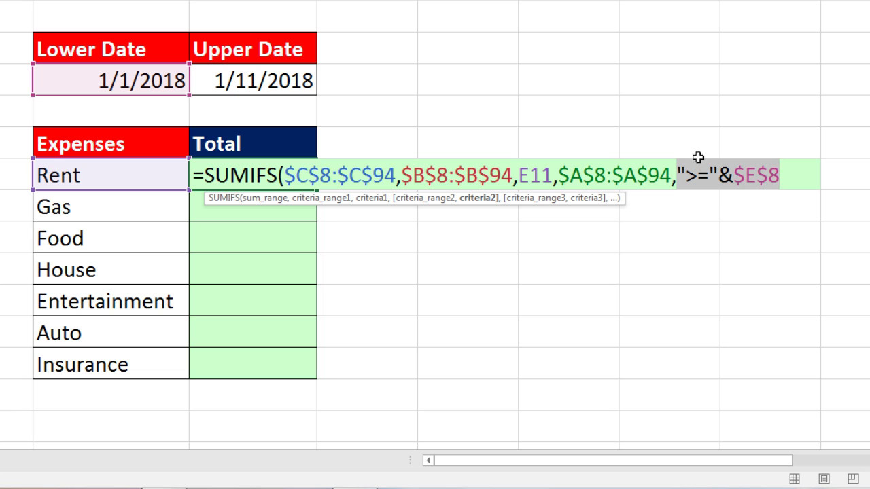
{"action": "left_click_drag", "start_coordinate": [719, 179], "coordinate": [734, 178]}
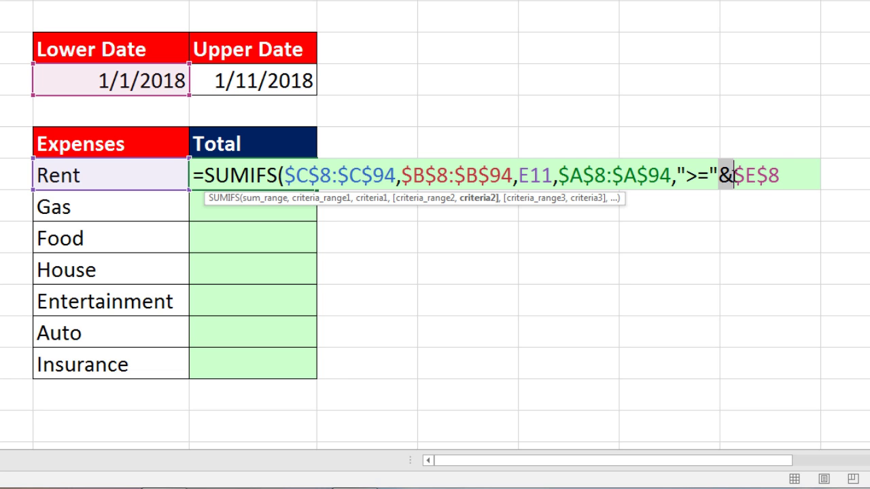
{"action": "left_click", "coordinate": [786, 182]}
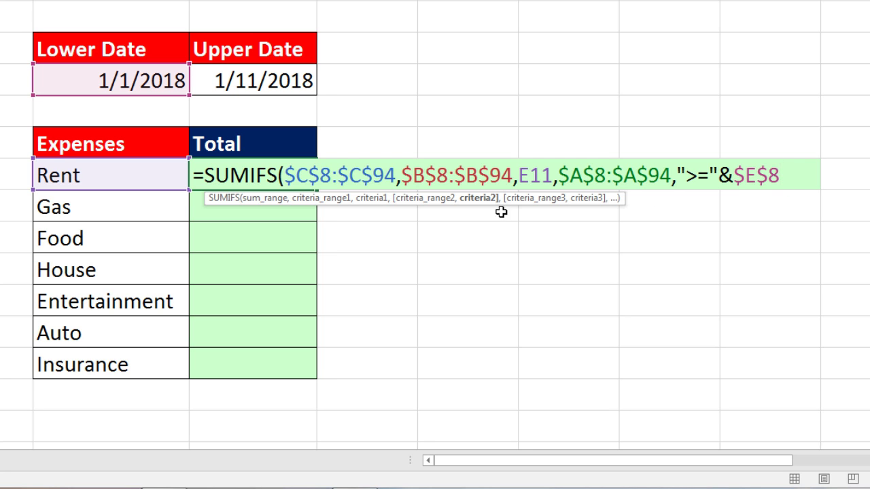
- Add the Date column again as the third SUMIFS criteria range, locked as $A$8:$A$94
{"action": "type", "text": ","}
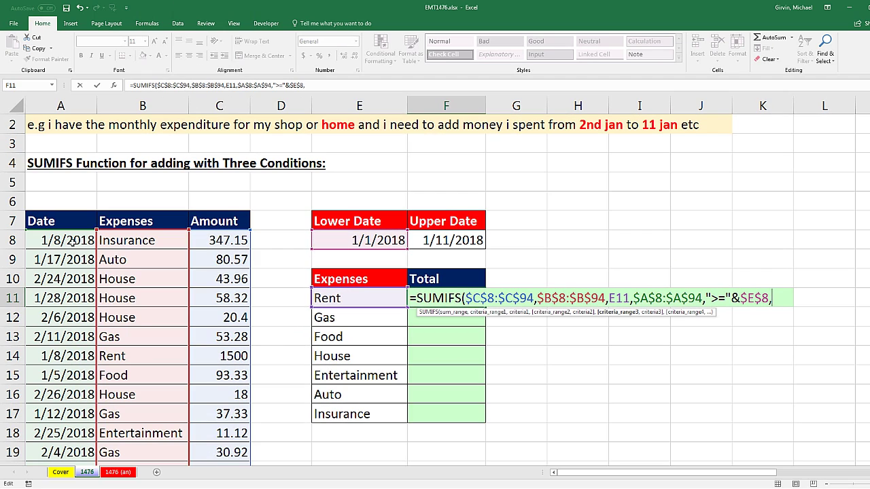
{"action": "left_click", "coordinate": [68, 240]}
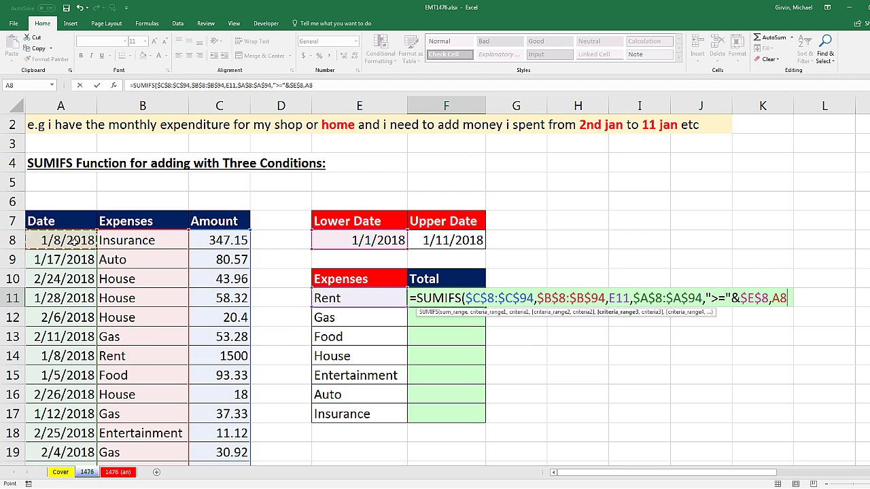
{"action": "key", "text": "ctrl+shift+Down"}
{"action": "key", "text": "F4"}
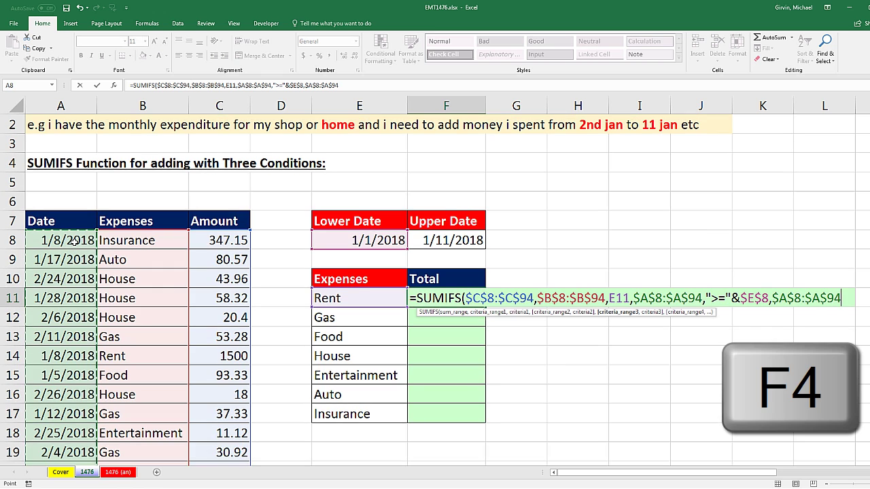
- Add the third SUMIFS criterion as "<="&$F$8, with an absolute reference to the upper date
{"action": "type", "text": ","}
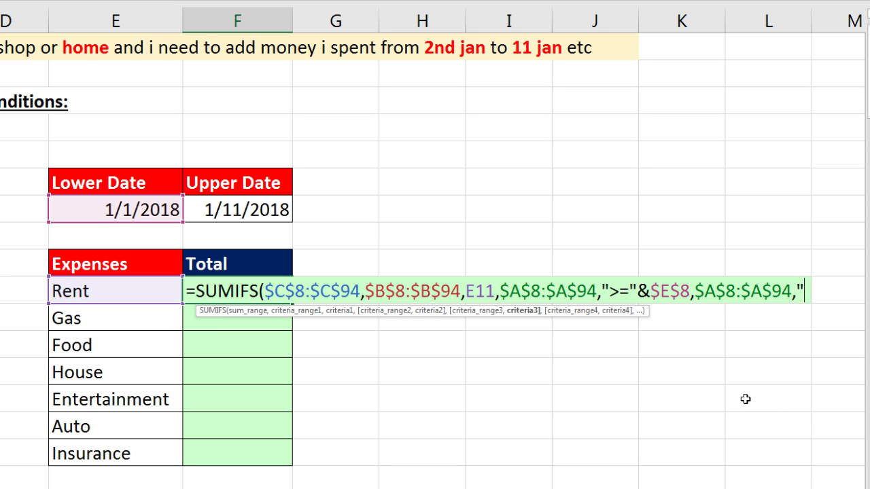
{"action": "type", "text": "\"<="}
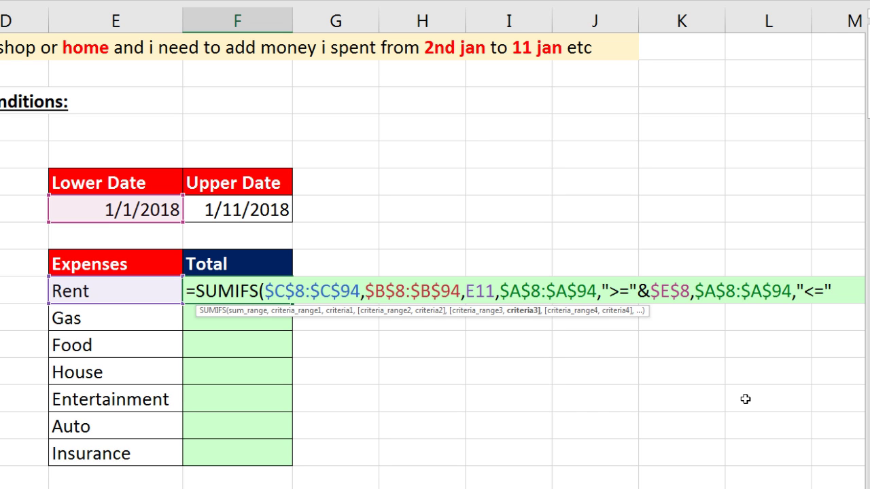
{"action": "type", "text": "&"}
{"action": "left_click", "coordinate": [257, 212]}
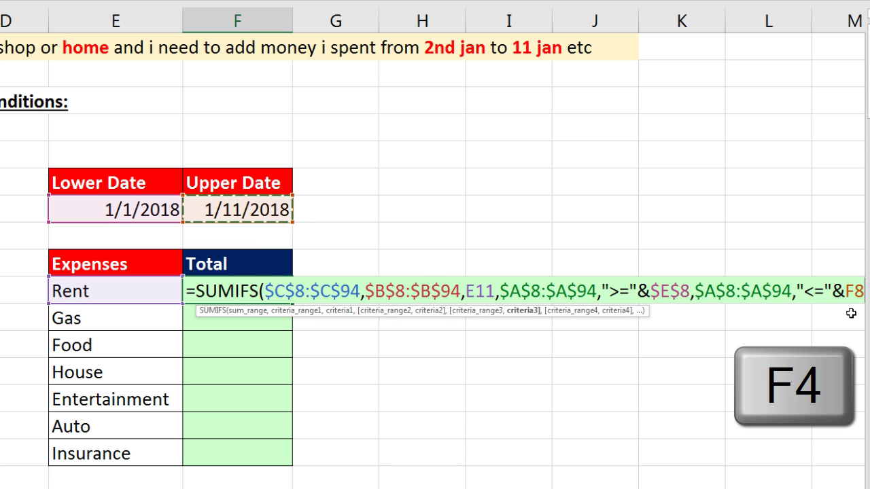
{"action": "key", "text": "F4"}
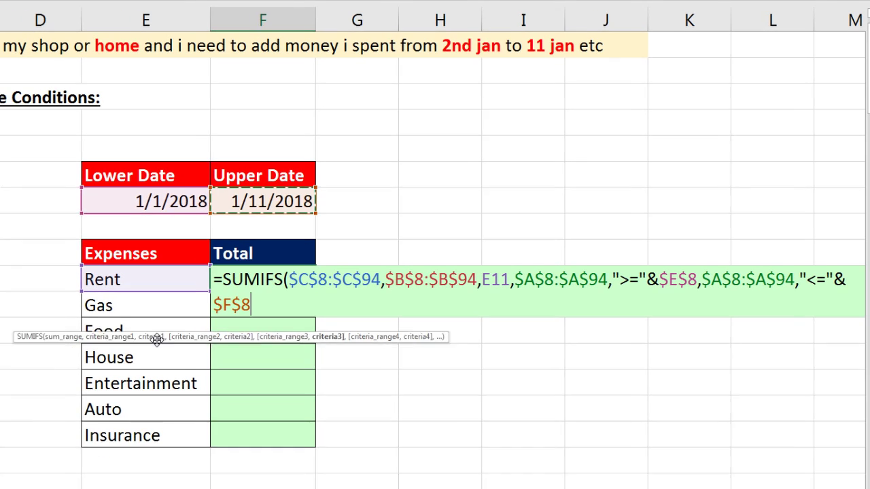
- Close and enter the SUMIFS formula in F11, and copy it down the Total column through F17
{"action": "left_click_drag", "start_coordinate": [159, 328], "coordinate": [154, 323]}
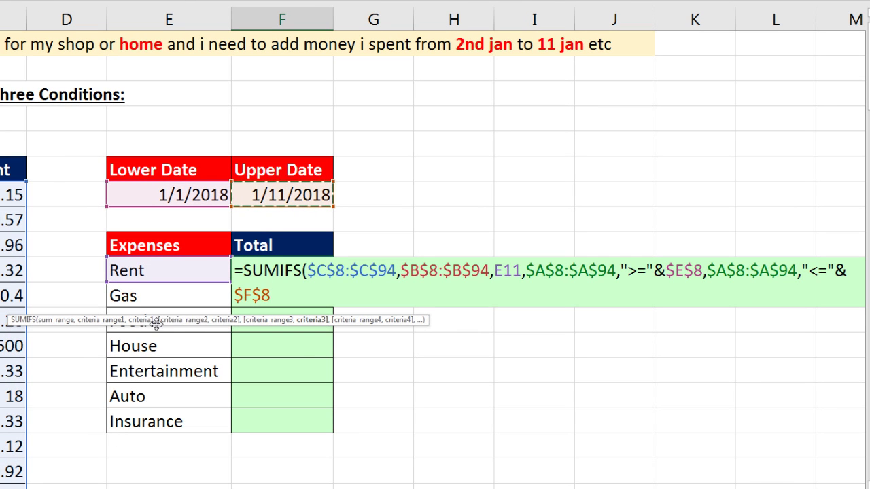
{"action": "left_click", "coordinate": [314, 322]}
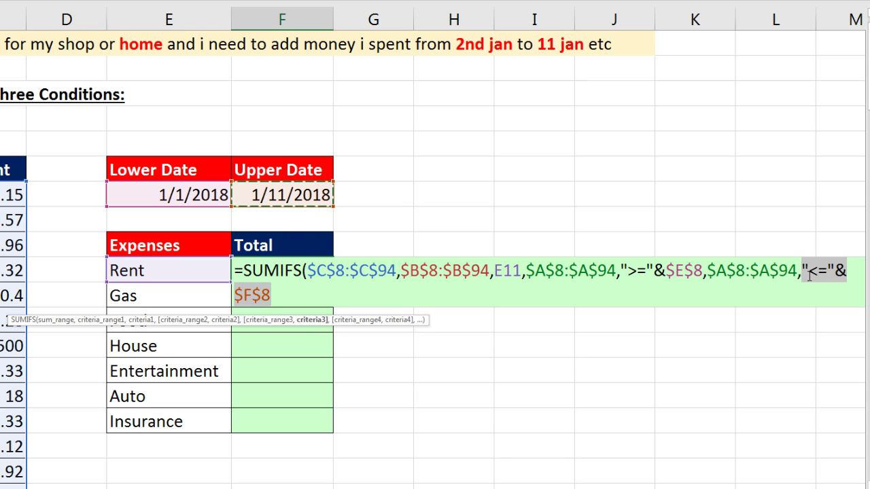
{"action": "left_click", "coordinate": [224, 320]}
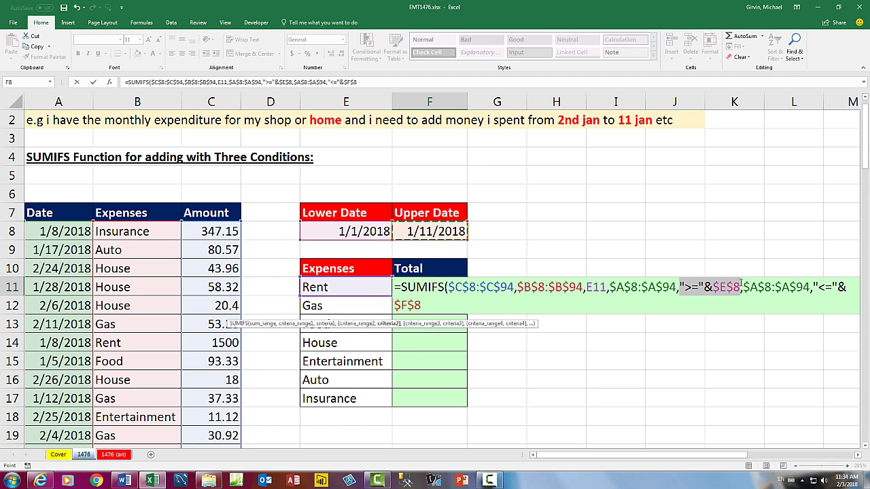
{"action": "left_click", "coordinate": [453, 324]}
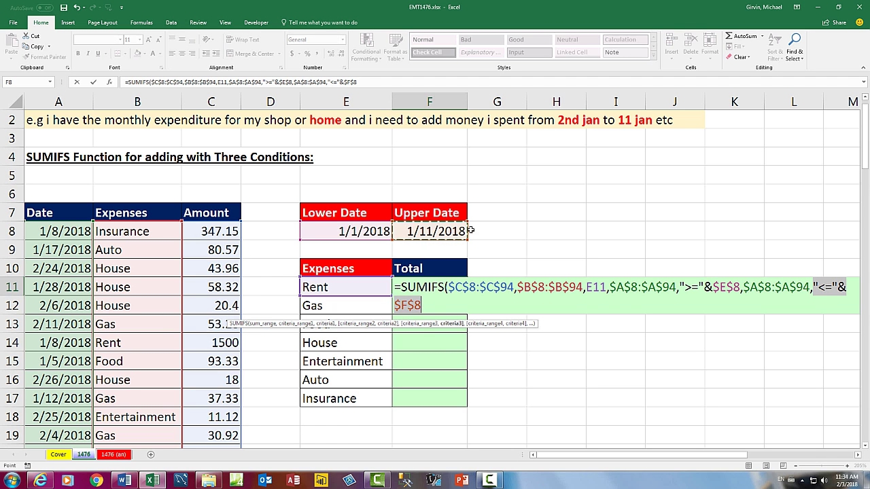
{"action": "left_click", "coordinate": [432, 304]}
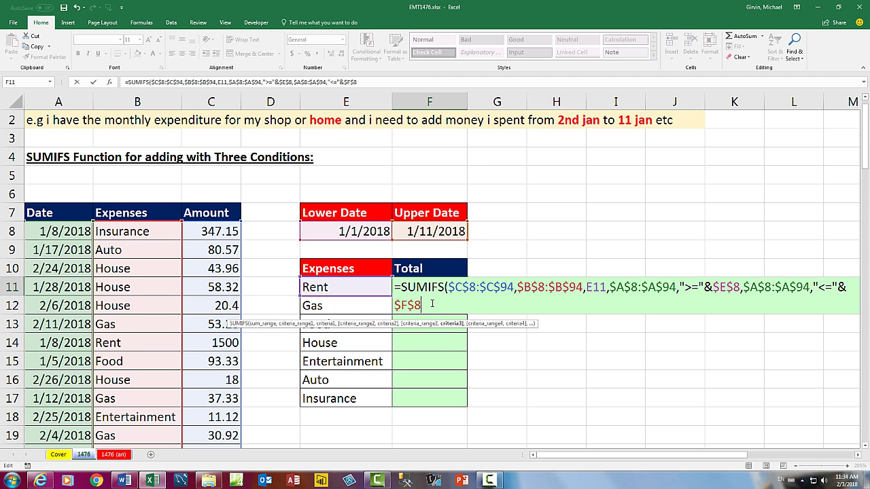
{"action": "type", "text": ")"}
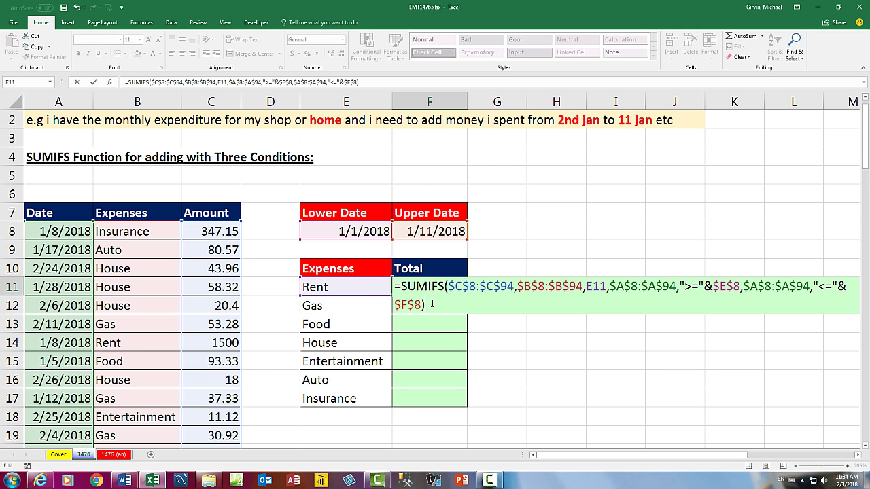
{"action": "key", "text": "ctrl+Return"}
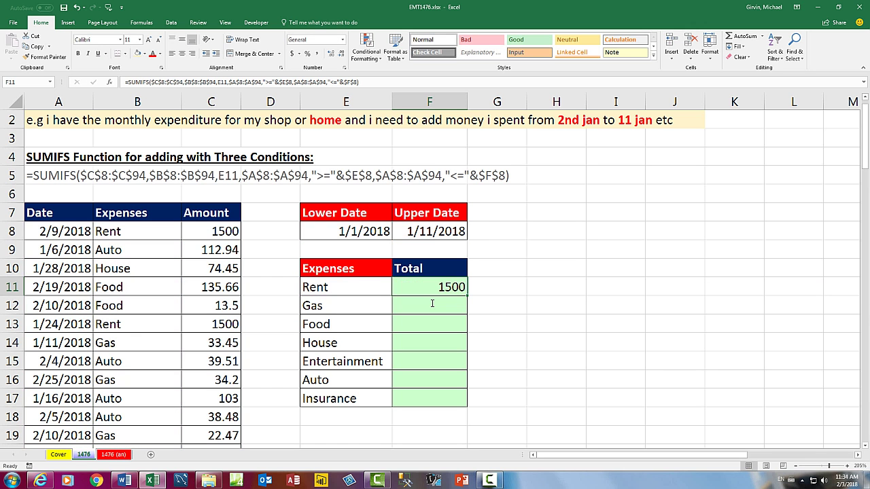
{"action": "double_click", "coordinate": [468, 296]}
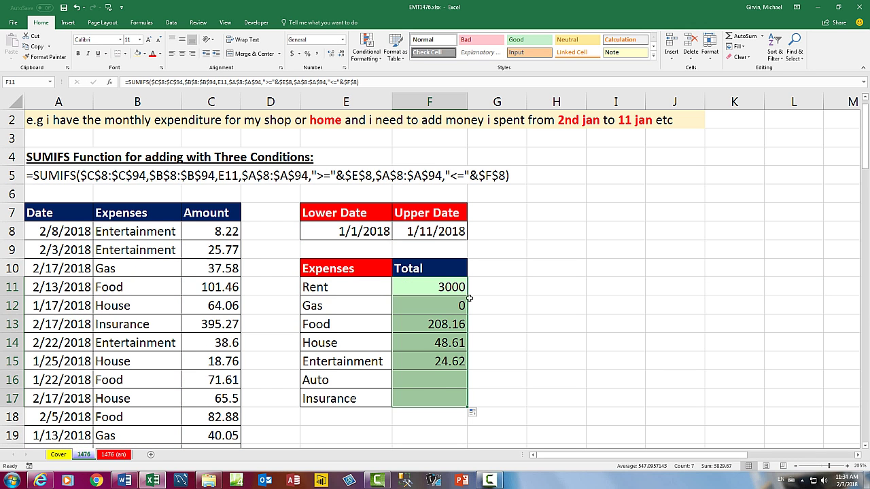
- Check the cell references of the copied SUMIFS formula in the last total cell, F17
{"action": "left_click", "coordinate": [435, 398]}
{"action": "key", "text": "F2"}
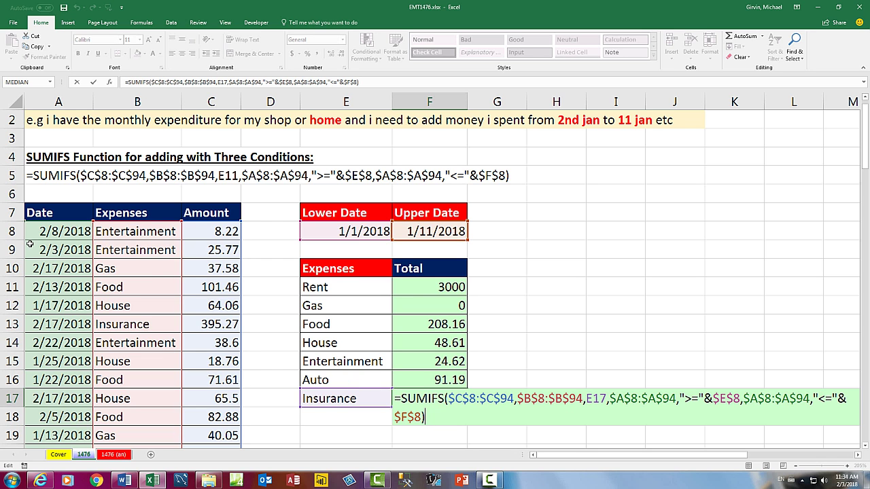
{"action": "key", "text": "Return"}
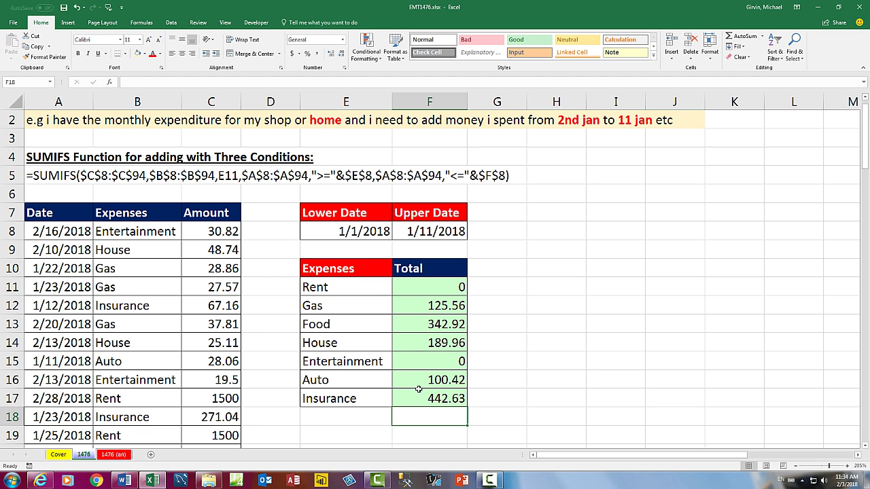
- Set the upper date in F8 to 1/1/2018 and recalculate the worksheet to test the totals for a single day
{"action": "left_click", "coordinate": [425, 231]}
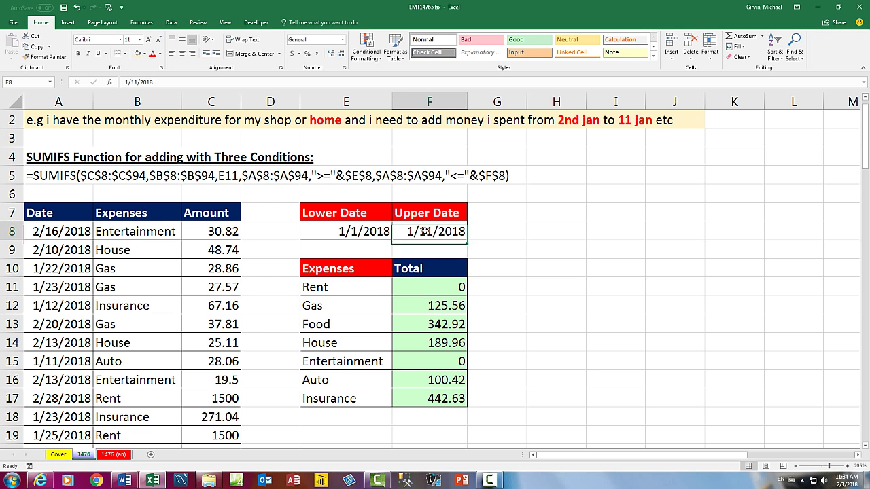
{"action": "double_click", "coordinate": [425, 232]}
{"action": "left_click_drag", "start_coordinate": [419, 231], "coordinate": [434, 231]}
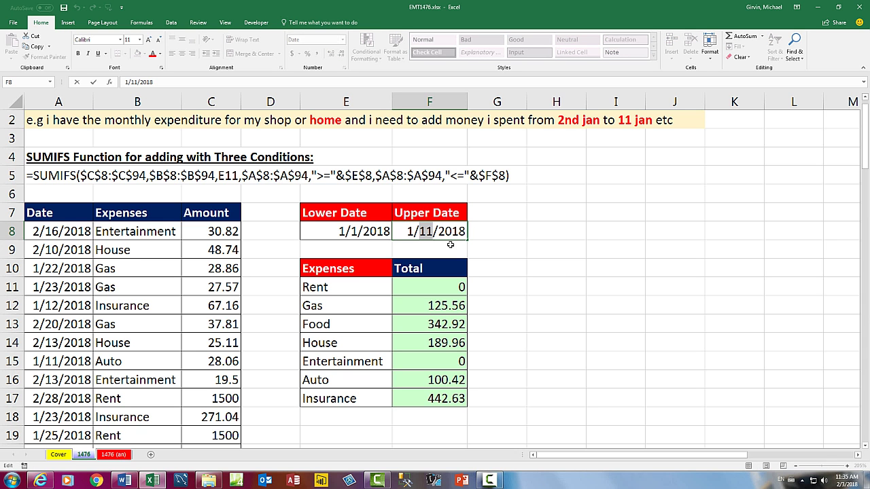
{"action": "type", "text": "1"}
{"action": "key", "text": "ctrl+Return"}
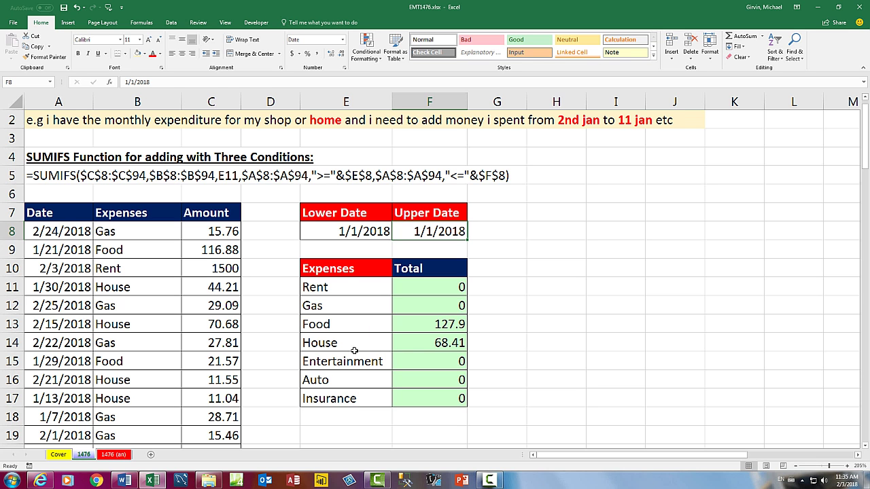
{"action": "key", "text": "F9"}
{"action": "key", "text": "F9"}
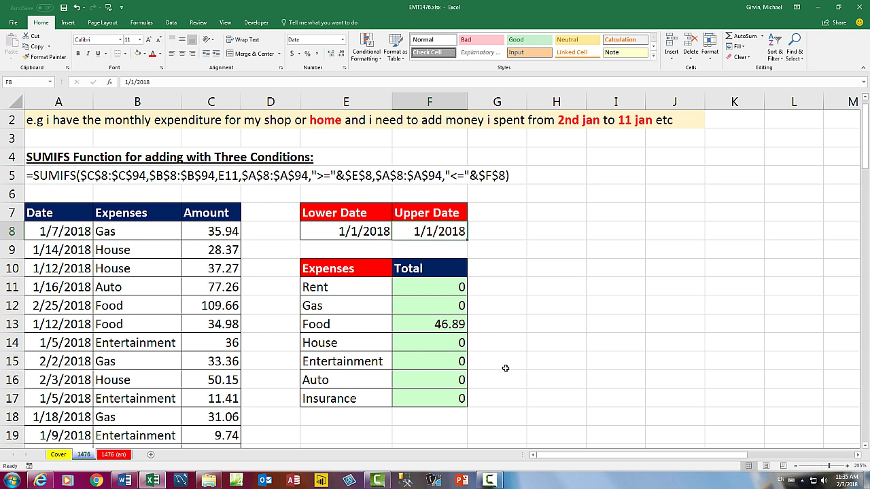
- Set the upper date in F8 to 1/30/2018
{"action": "double_click", "coordinate": [430, 231]}
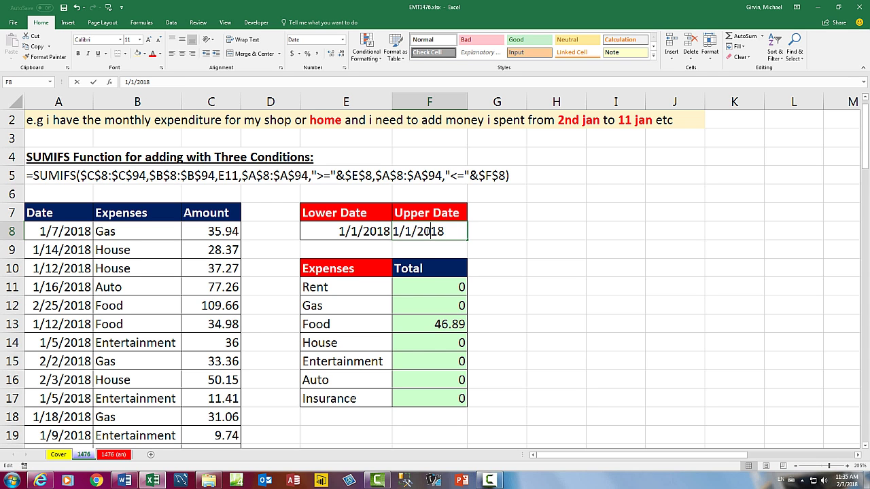
{"action": "double_click", "coordinate": [406, 231]}
{"action": "type", "text": "30"}
{"action": "key", "text": "Return"}
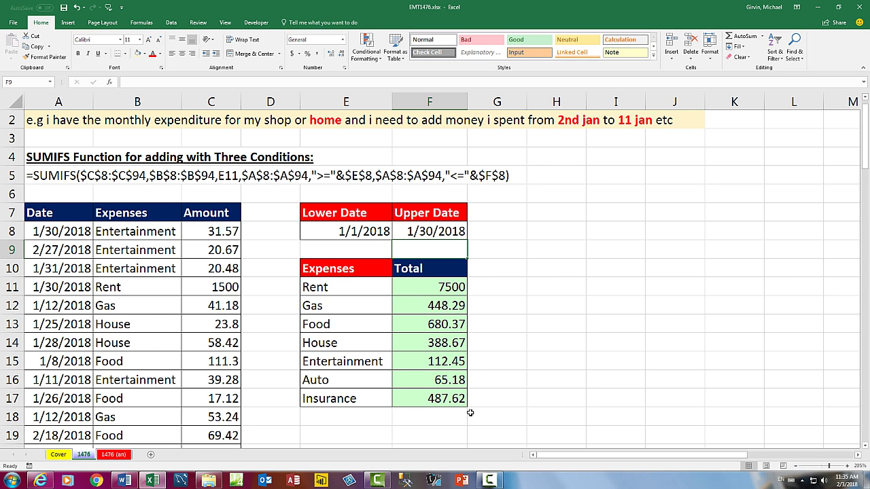
- Recalculate the worksheet several times to test the category totals against new random data
{"action": "key", "text": "F9"}
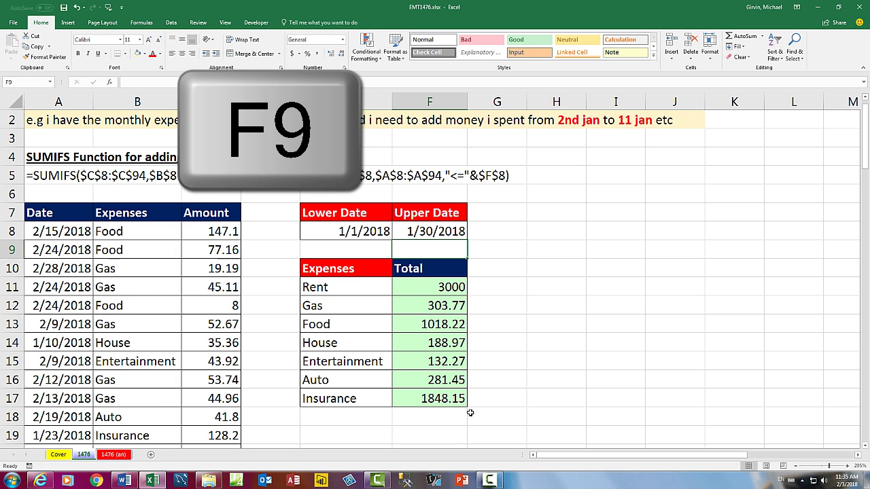
{"action": "key", "text": "F9"}
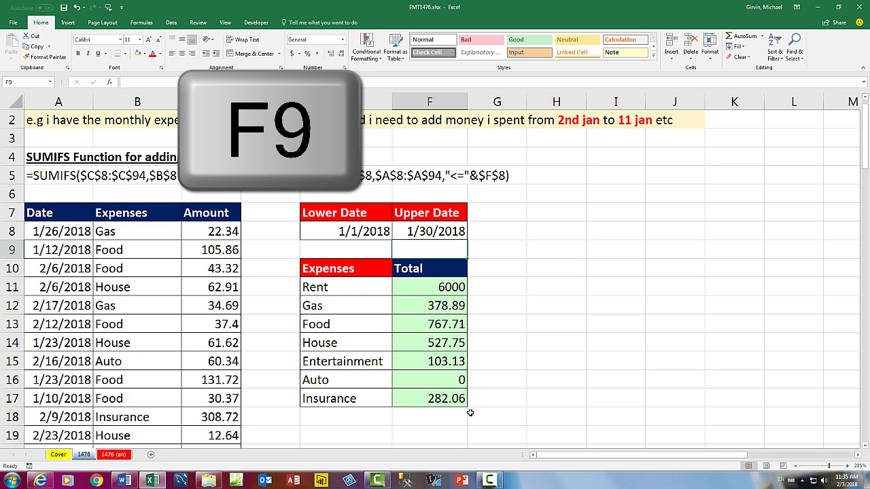
{"action": "key", "text": "F9"}
{"action": "key", "text": "F9"}
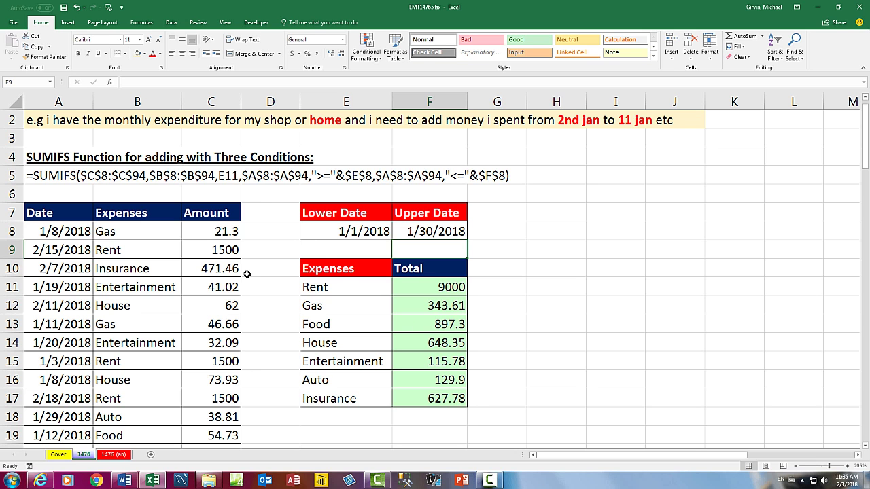
- Open the Insurance total formula in F17 for a final check of its ranges and criteria
{"action": "left_click", "coordinate": [438, 404]}
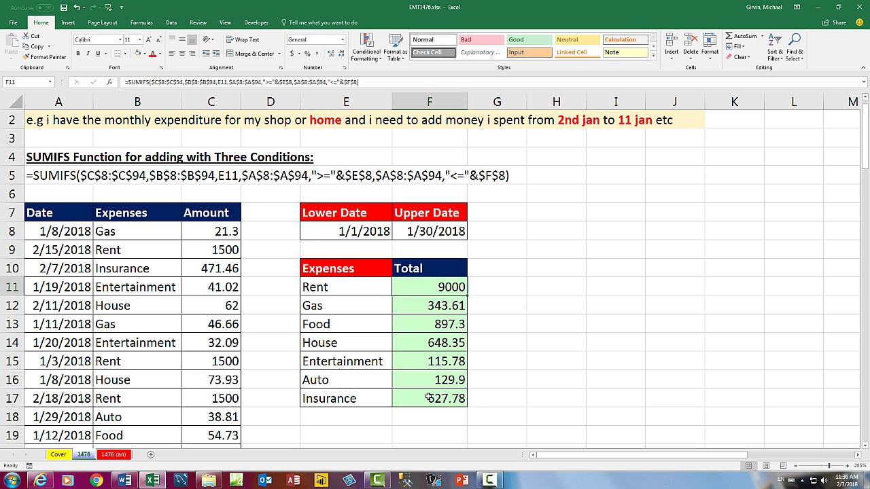
{"action": "key", "text": "F2"}
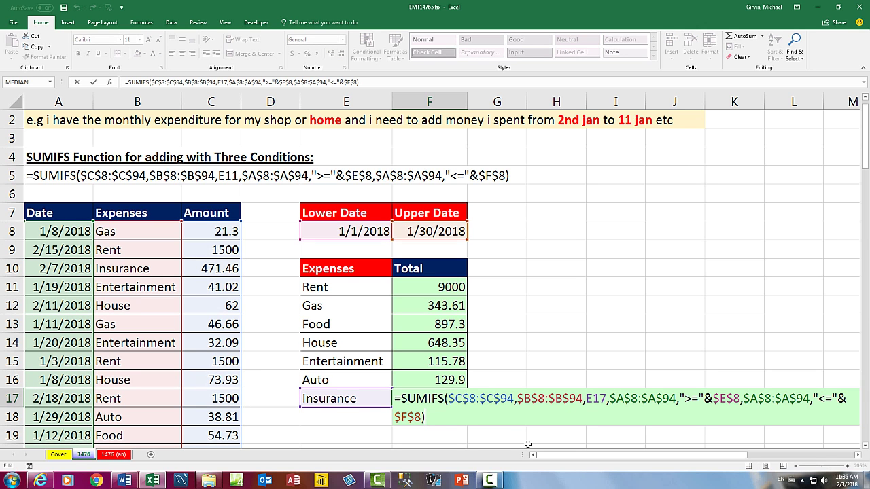